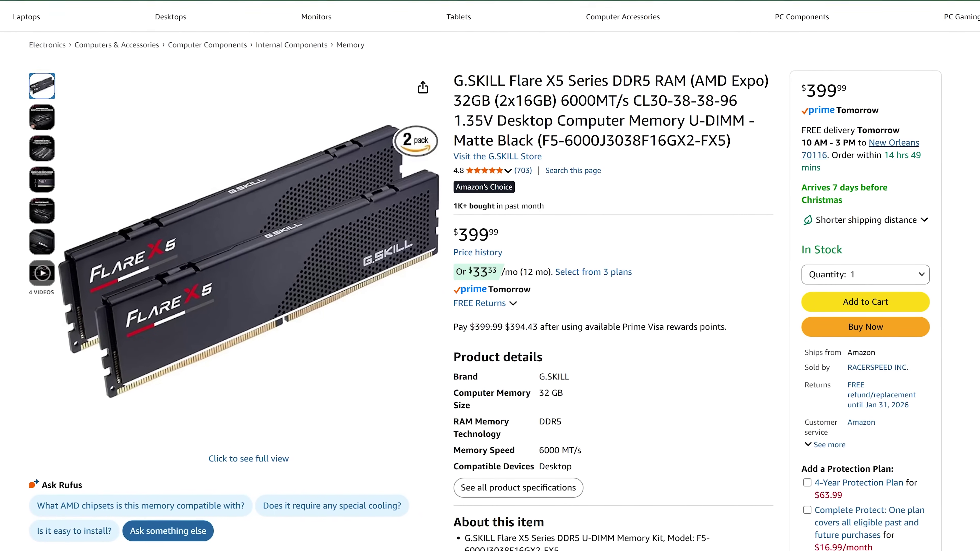
Scroll the G.SKILL Flare X5 32GB DDR5 listing down to its price-history chart
{"action": "scroll", "coordinate": [93, 273], "scroll_direction": "down", "scroll_amount": 10}
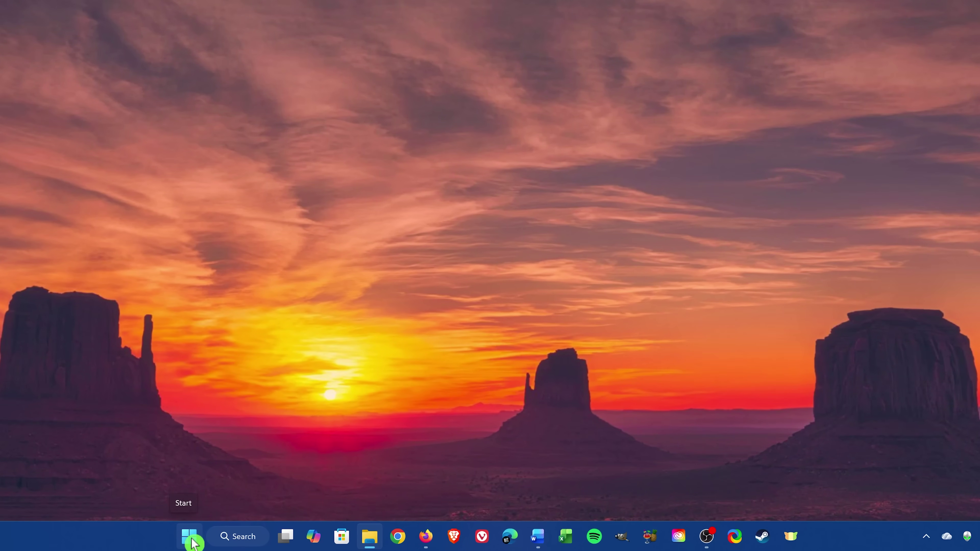
Under Settings > Windows Update > Advanced options > Optional updates, tick the BenQ PD3200U driver
{"action": "right_click", "coordinate": [192, 542]}
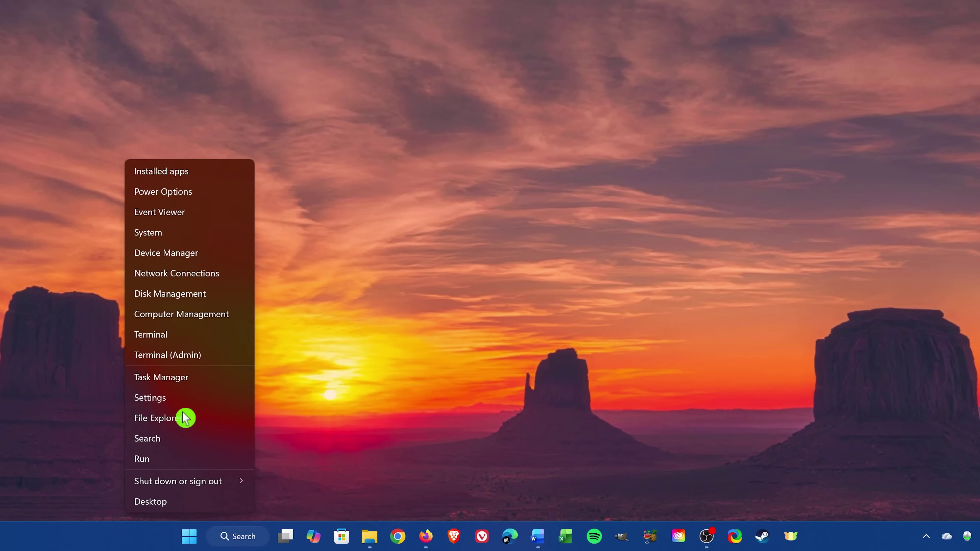
{"action": "left_click", "coordinate": [183, 401]}
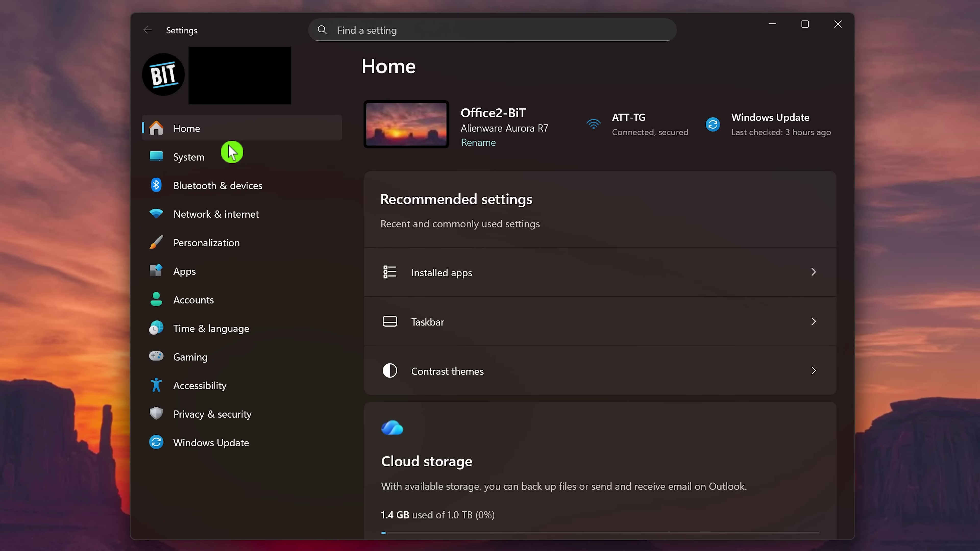
{"action": "left_click", "coordinate": [269, 449]}
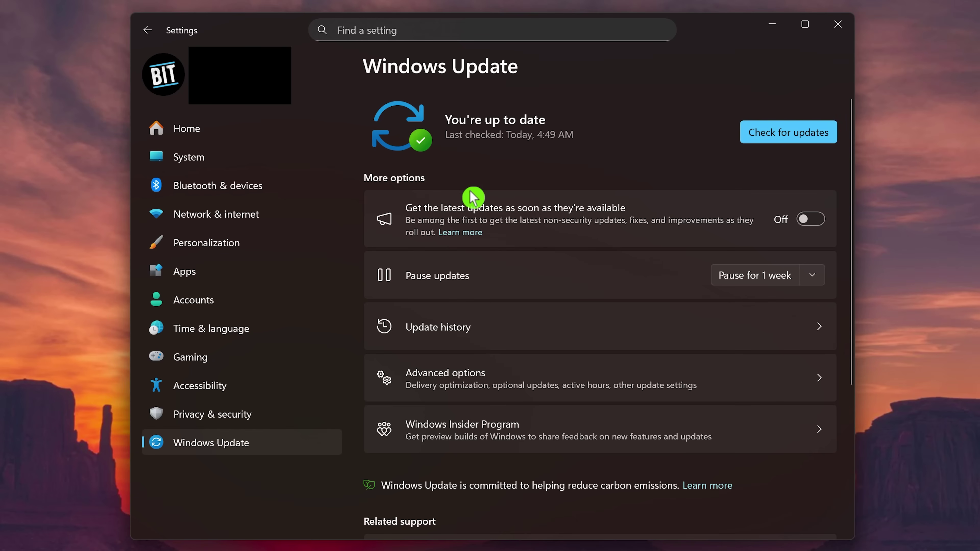
{"action": "left_click", "coordinate": [514, 379]}
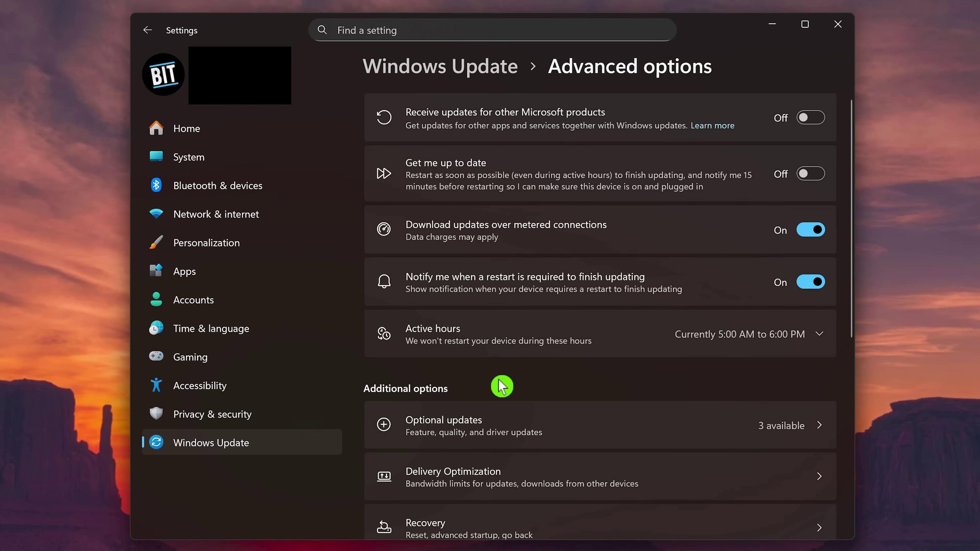
{"action": "left_click", "coordinate": [515, 426]}
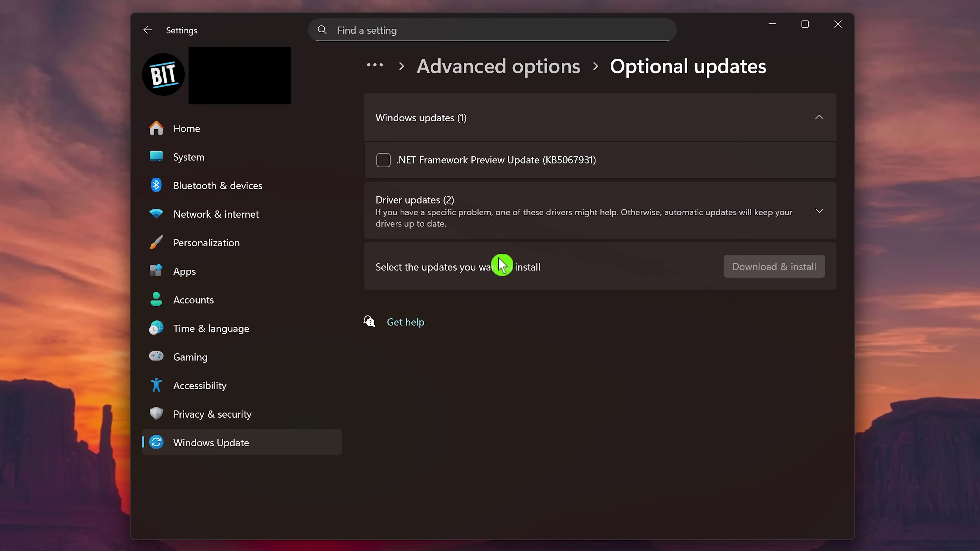
{"action": "left_click", "coordinate": [499, 222]}
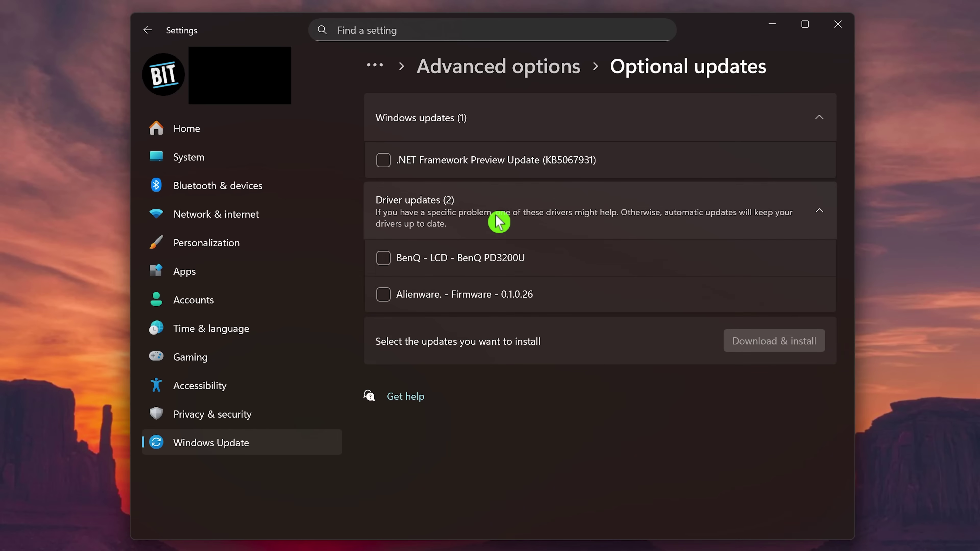
{"action": "left_click", "coordinate": [393, 264]}
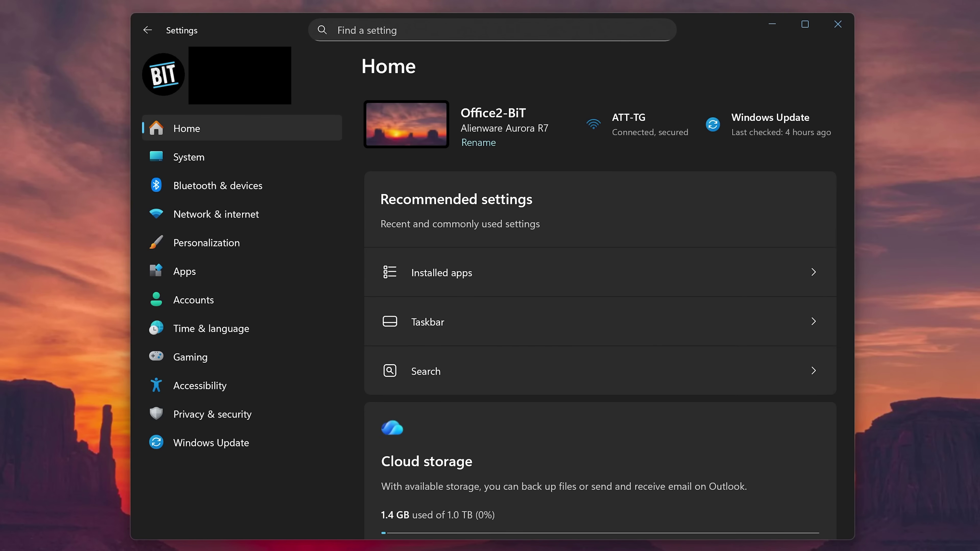
Uninstall Pictureflect Photo Viewer from Apps > Installed apps and confirm the removal
{"action": "left_click", "coordinate": [261, 275]}
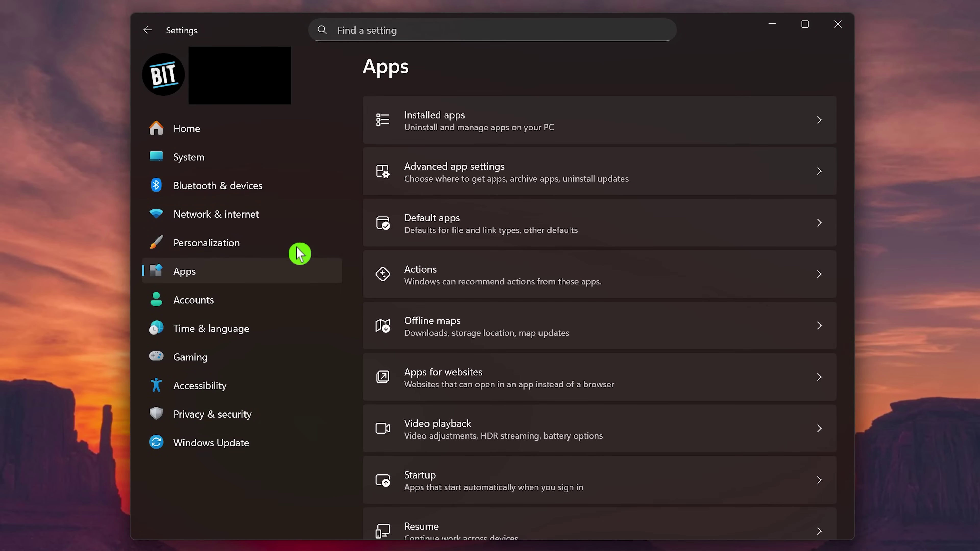
{"action": "left_click", "coordinate": [525, 123]}
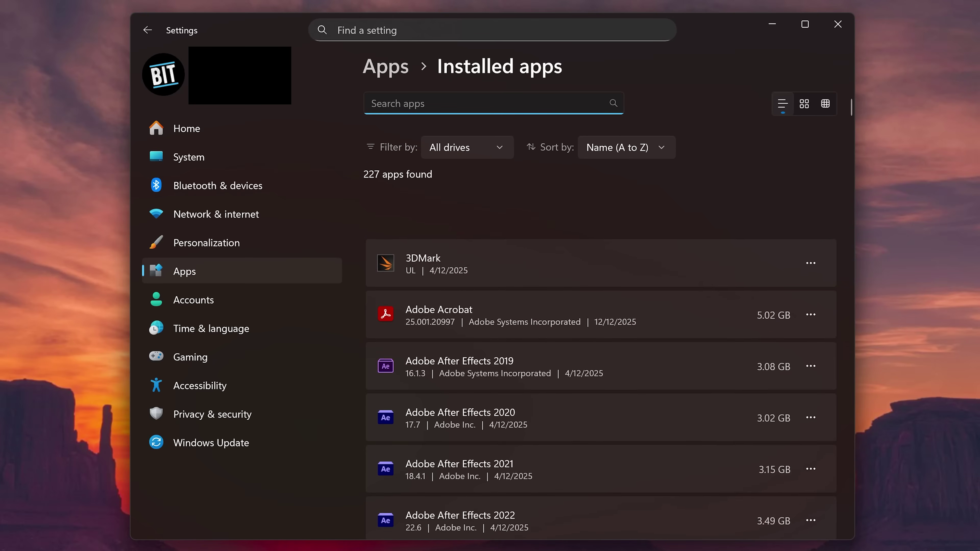
{"action": "scroll", "coordinate": [582, 245], "scroll_direction": "down", "scroll_amount": 20}
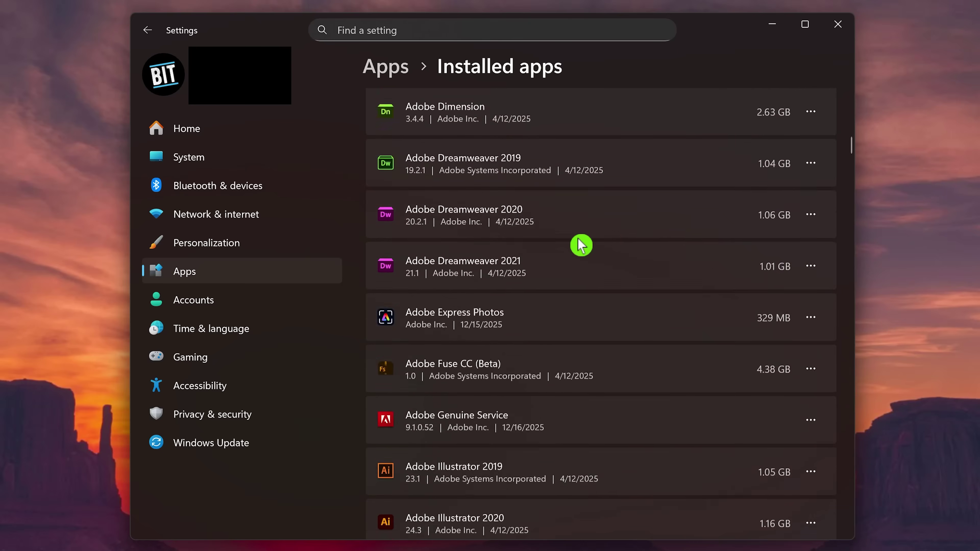
{"action": "scroll", "coordinate": [573, 257], "scroll_direction": "down", "scroll_amount": 20}
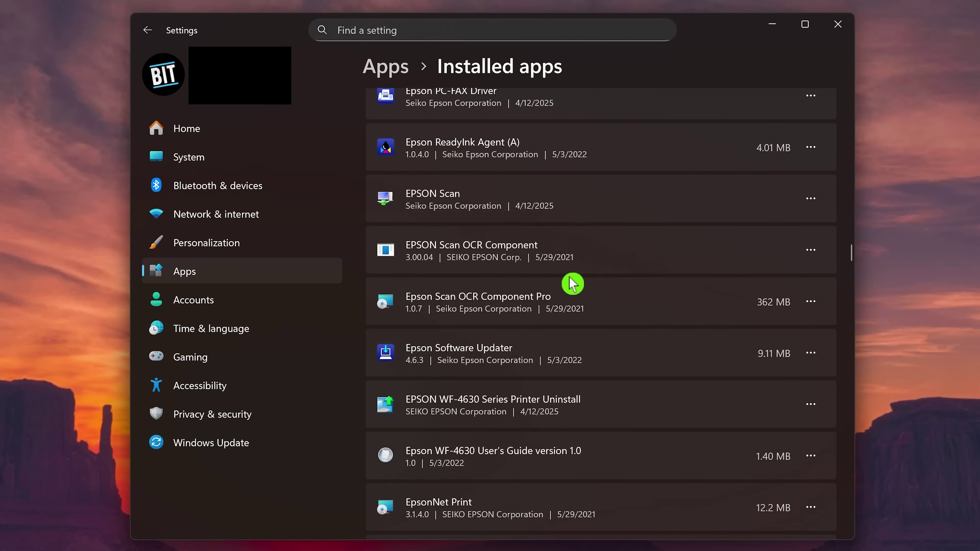
{"action": "scroll", "coordinate": [583, 254], "scroll_direction": "down", "scroll_amount": 20}
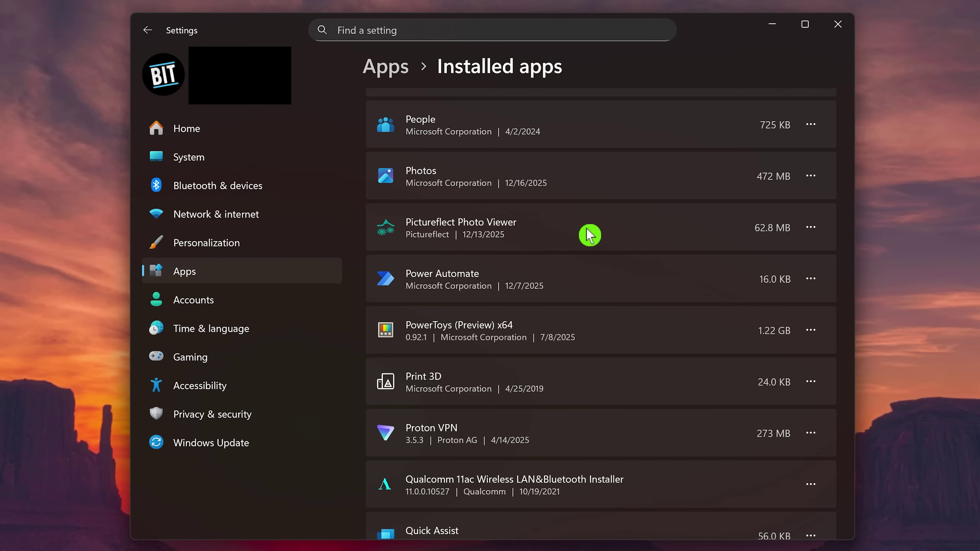
{"action": "left_click", "coordinate": [811, 227]}
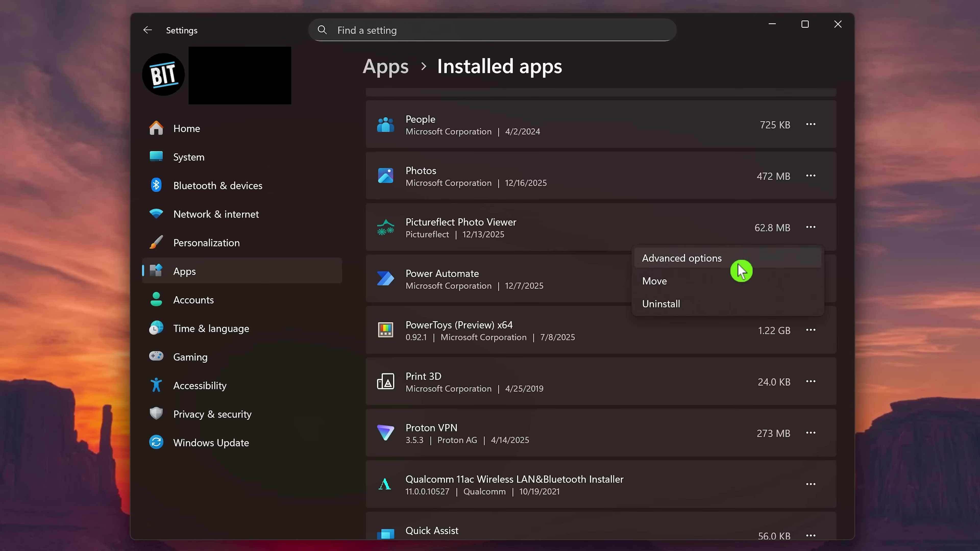
{"action": "left_click", "coordinate": [692, 312]}
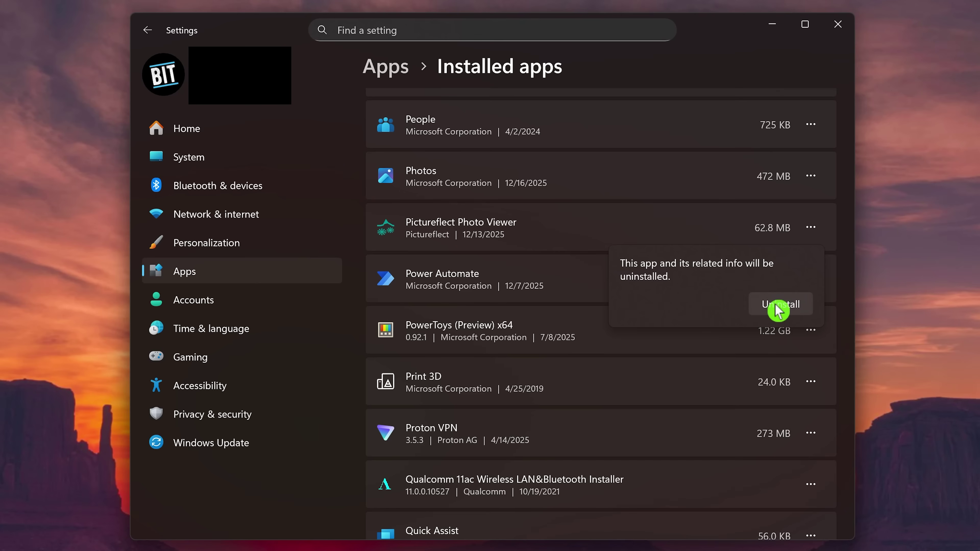
{"action": "left_click", "coordinate": [778, 309]}
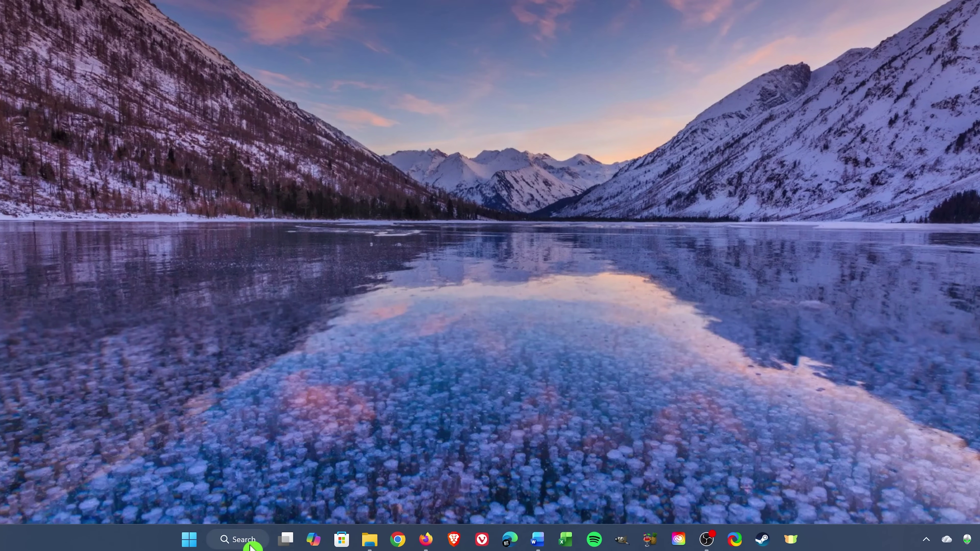
Search for Control Panel and, in Category view, go to System and Security > Power Options
{"action": "left_click", "coordinate": [250, 546]}
{"action": "type", "text": "control"}
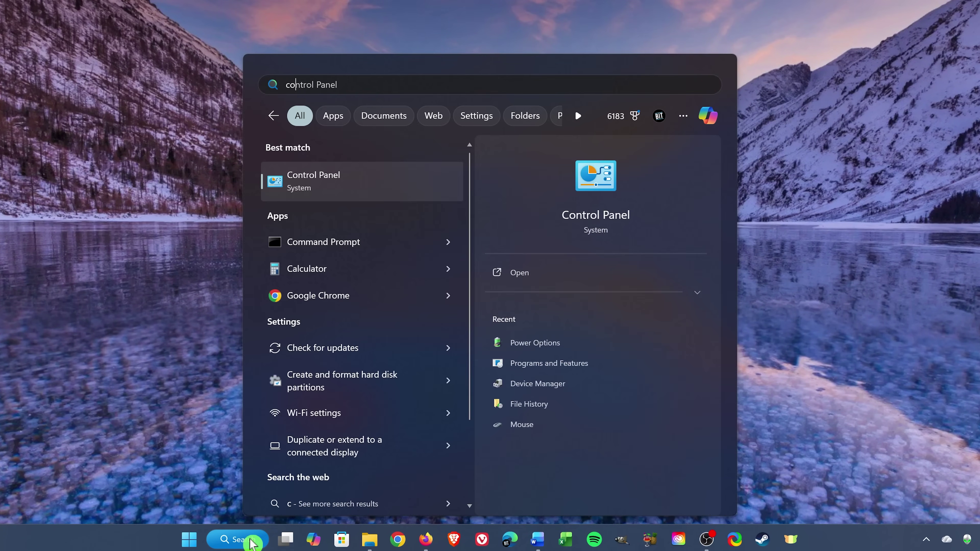
{"action": "type", "text": " panel"}
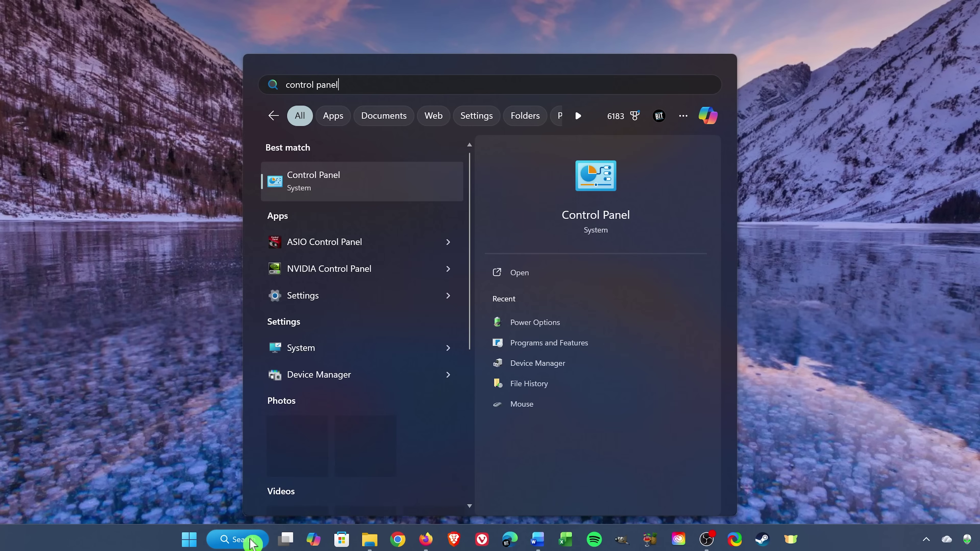
{"action": "left_click", "coordinate": [363, 183]}
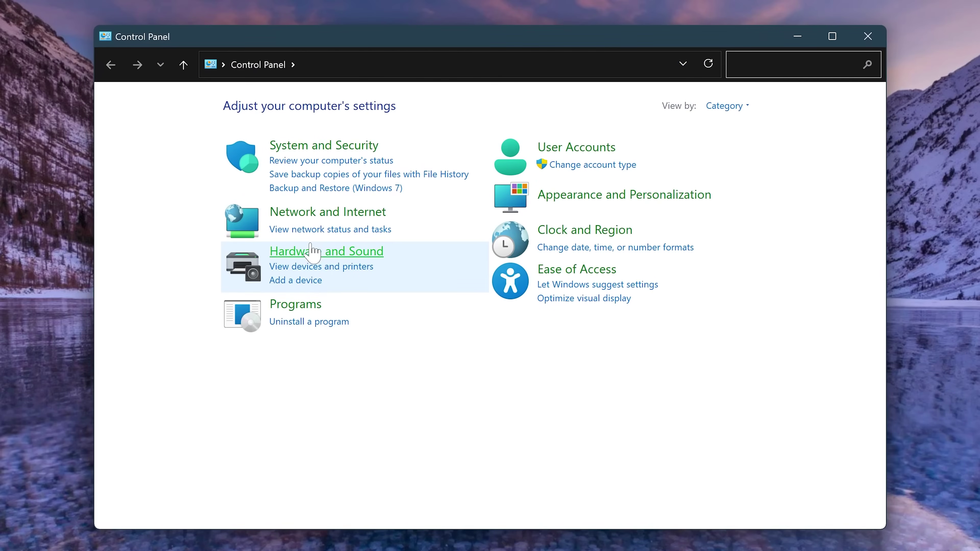
{"action": "left_click", "coordinate": [734, 112]}
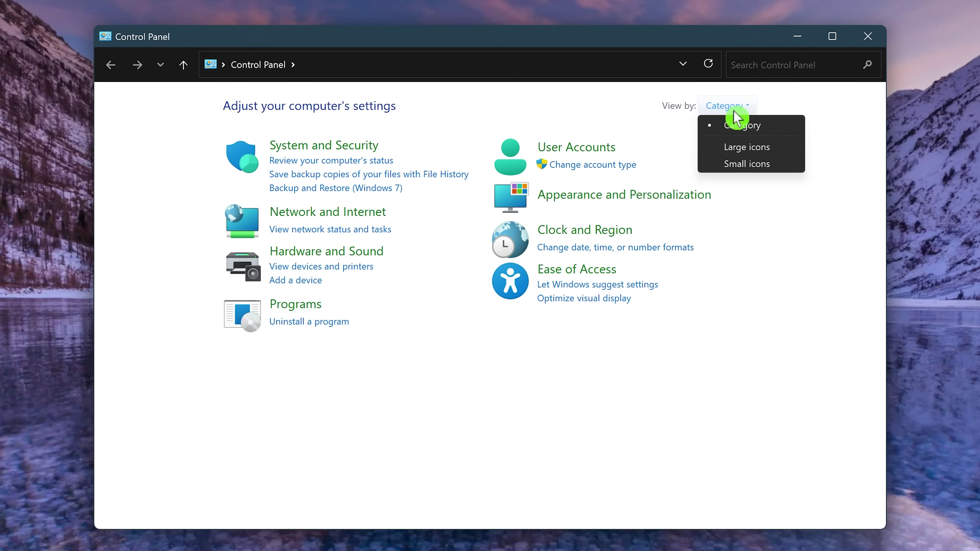
{"action": "left_click", "coordinate": [742, 125]}
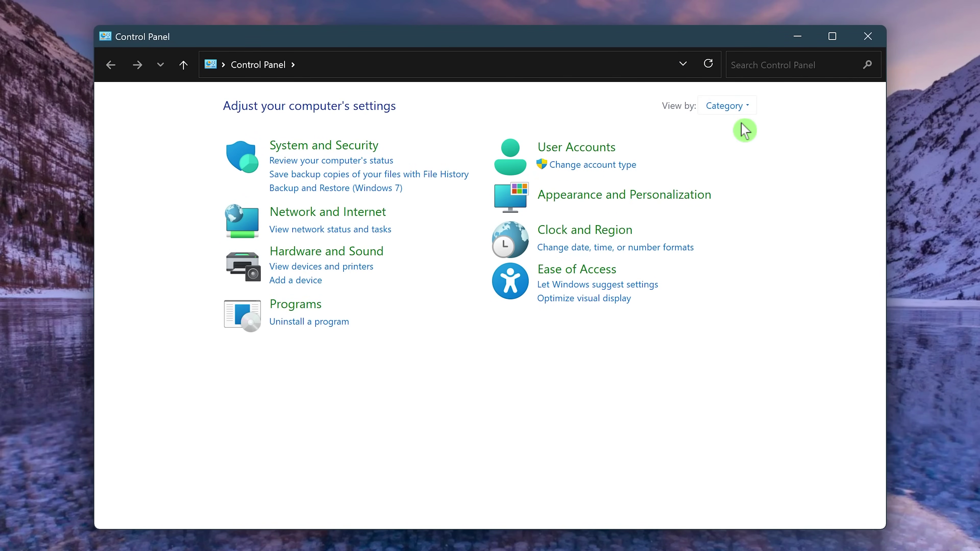
{"action": "left_click", "coordinate": [355, 147]}
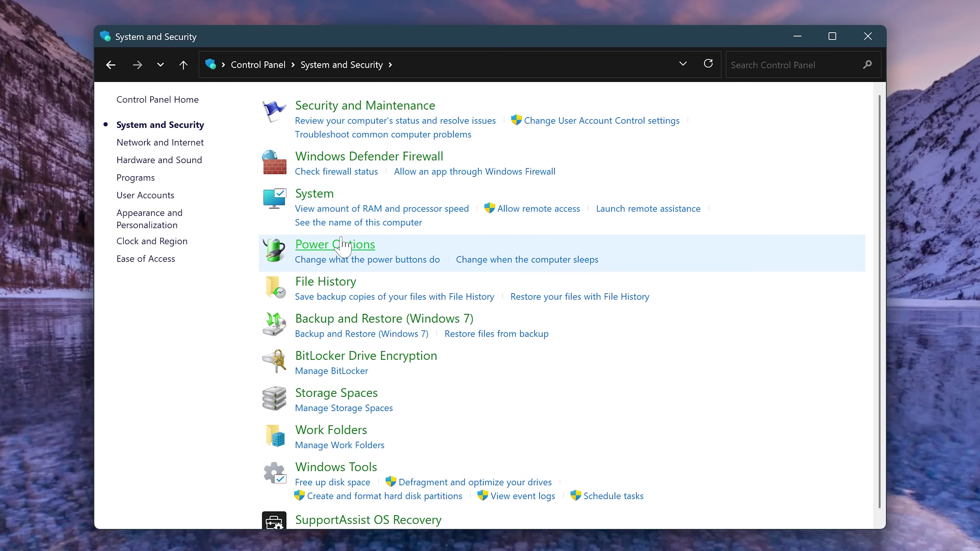
{"action": "left_click", "coordinate": [343, 247]}
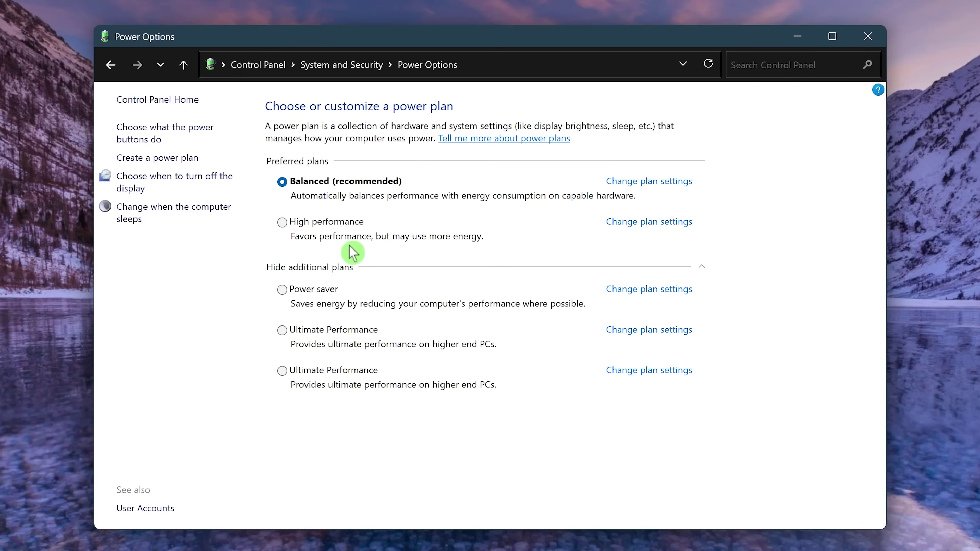
Show the additional power plans and select High performance instead of Balanced
{"action": "left_click", "coordinate": [335, 267]}
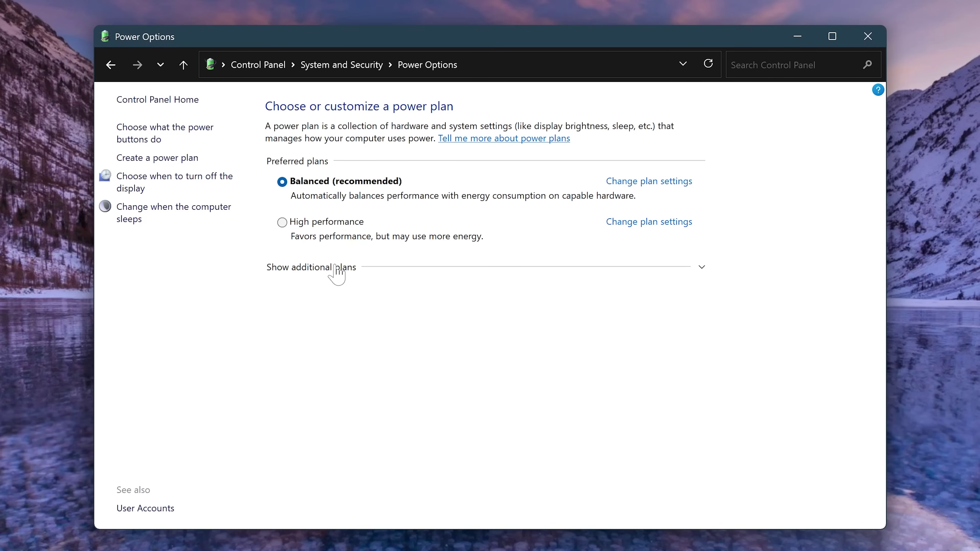
{"action": "left_click", "coordinate": [335, 267]}
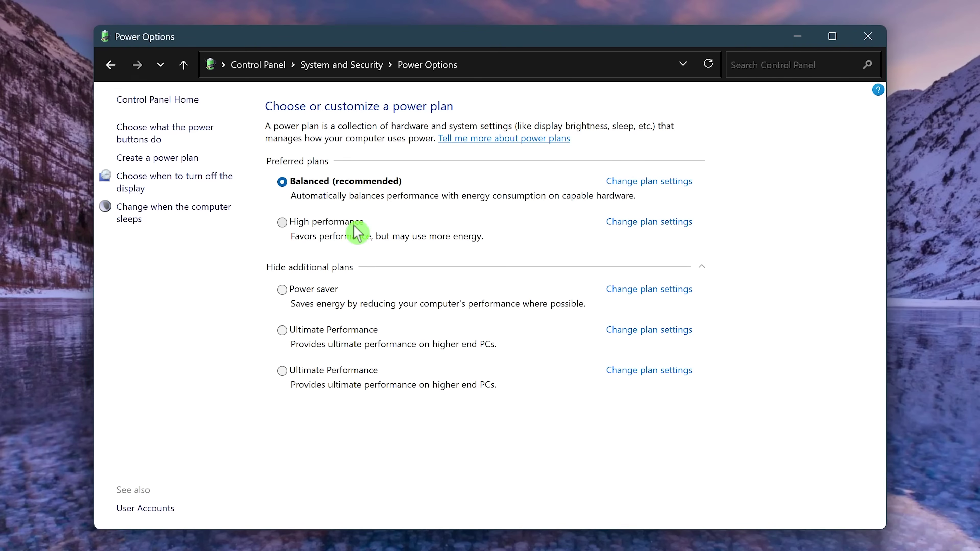
{"action": "left_click", "coordinate": [287, 228]}
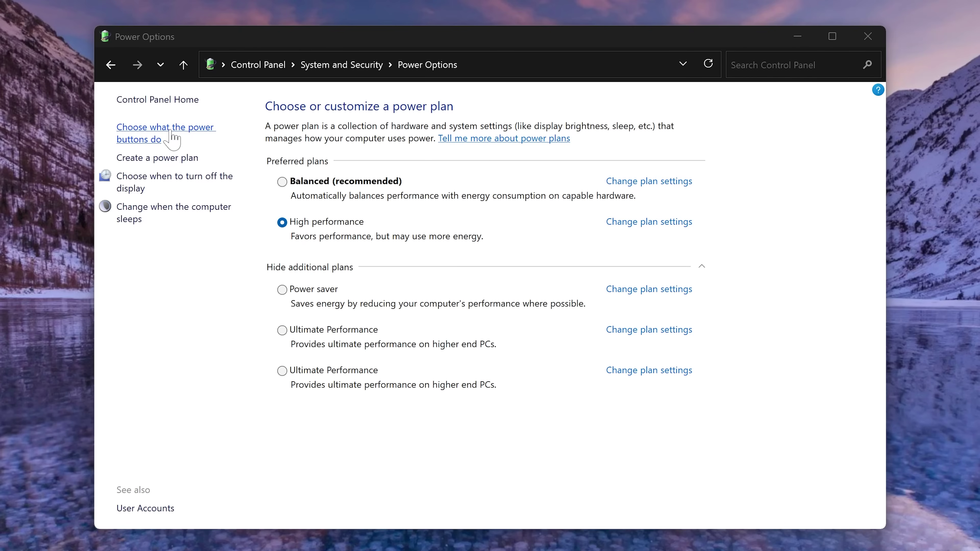
Unlock the power button shutdown settings, tick Turn on fast startup, and save the changes
{"action": "left_click", "coordinate": [172, 140]}
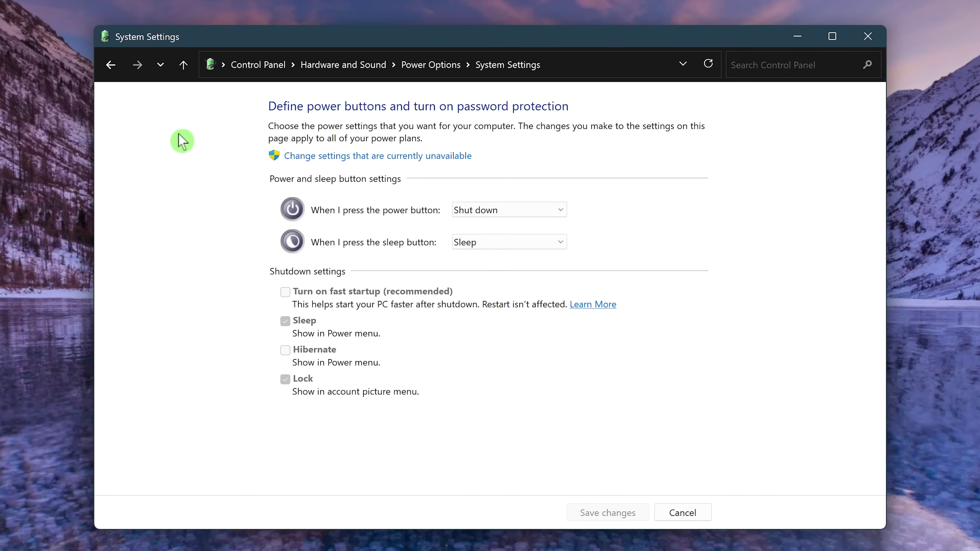
{"action": "left_click", "coordinate": [298, 157]}
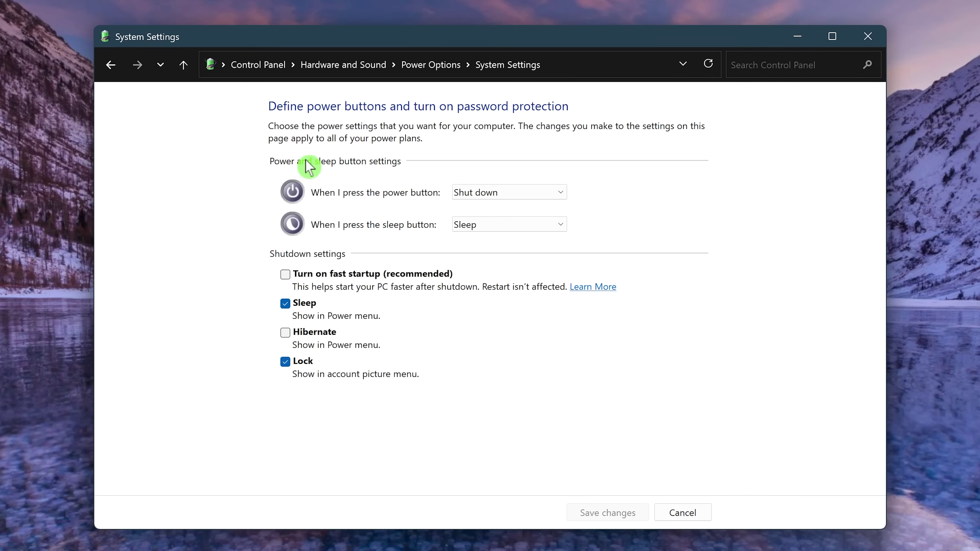
{"action": "left_click", "coordinate": [290, 277]}
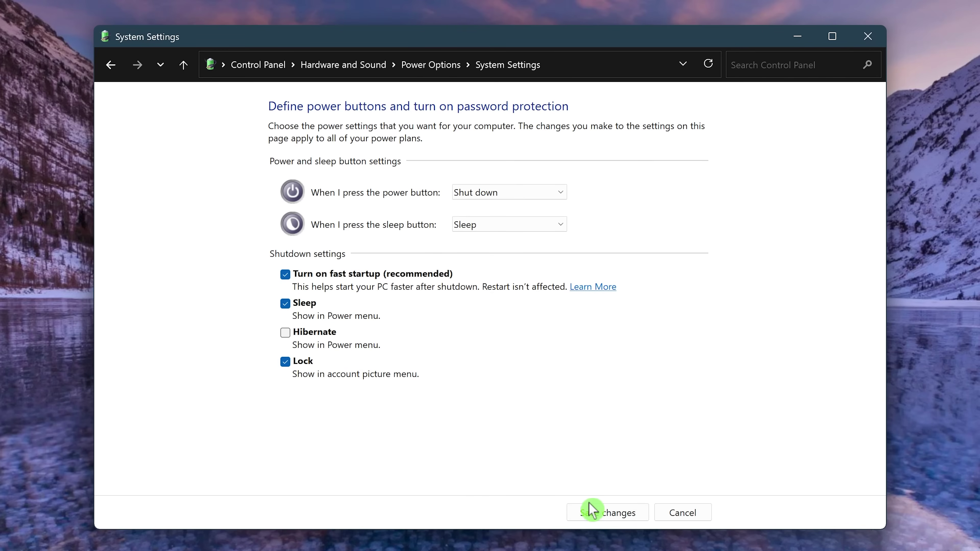
{"action": "left_click", "coordinate": [605, 513]}
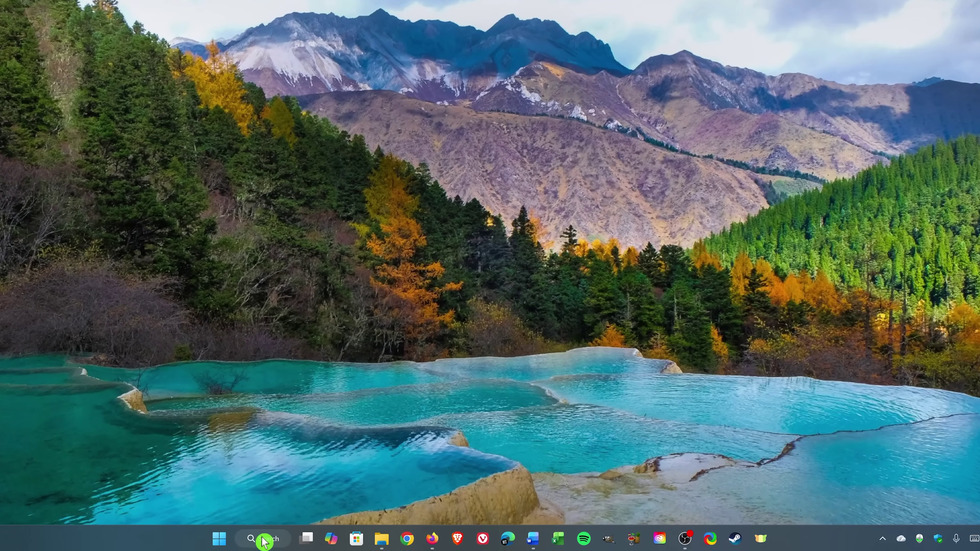
Search the Start menu for 'Performance'
{"action": "left_click", "coordinate": [291, 539]}
{"action": "type", "text": "P"}
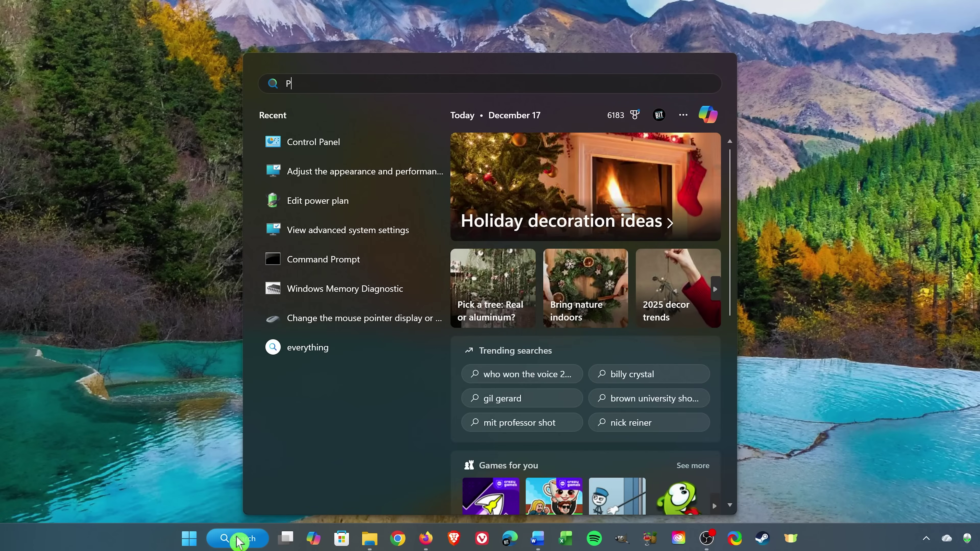
{"action": "type", "text": "erformance"}
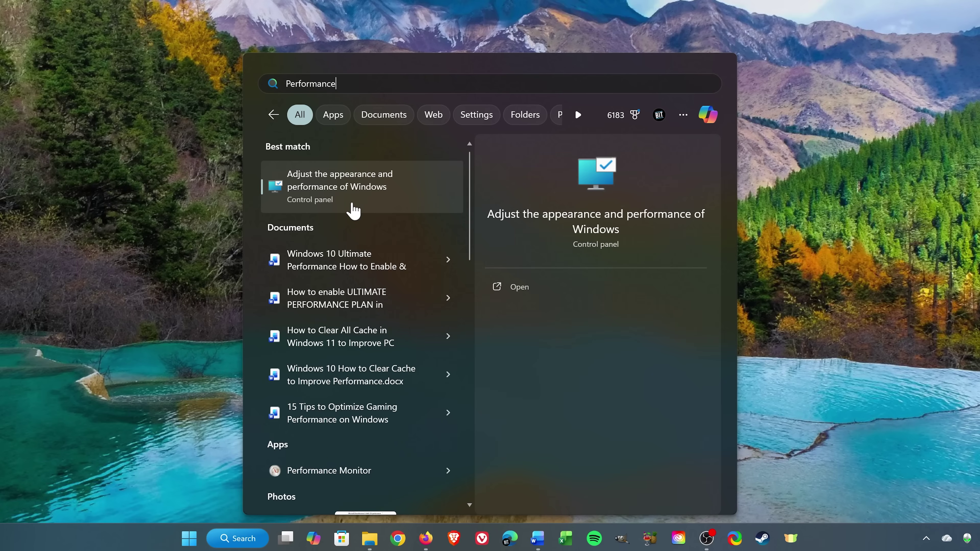
Apply Adjust for best performance, then in Custom re-enable control and window minimize/maximize animations
{"action": "left_click", "coordinate": [353, 210]}
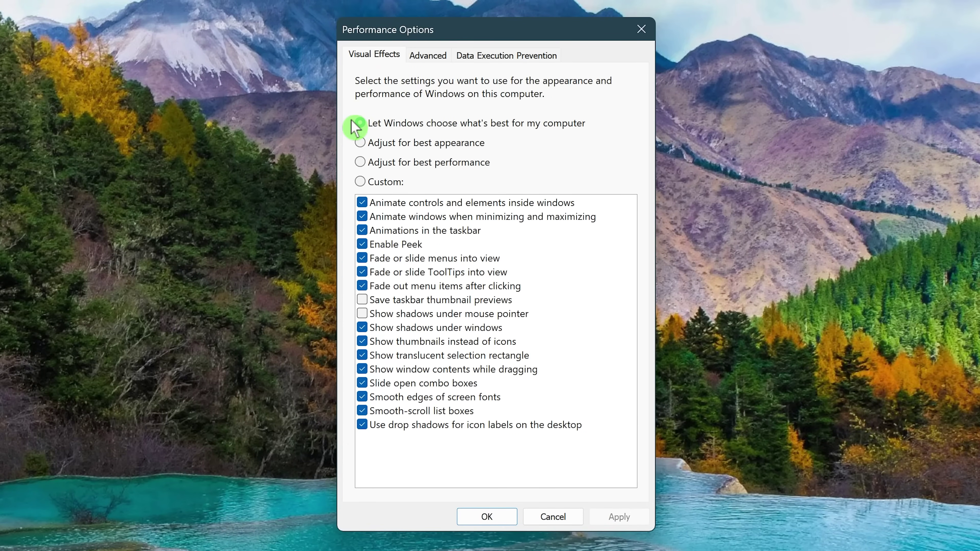
{"action": "left_click", "coordinate": [371, 150]}
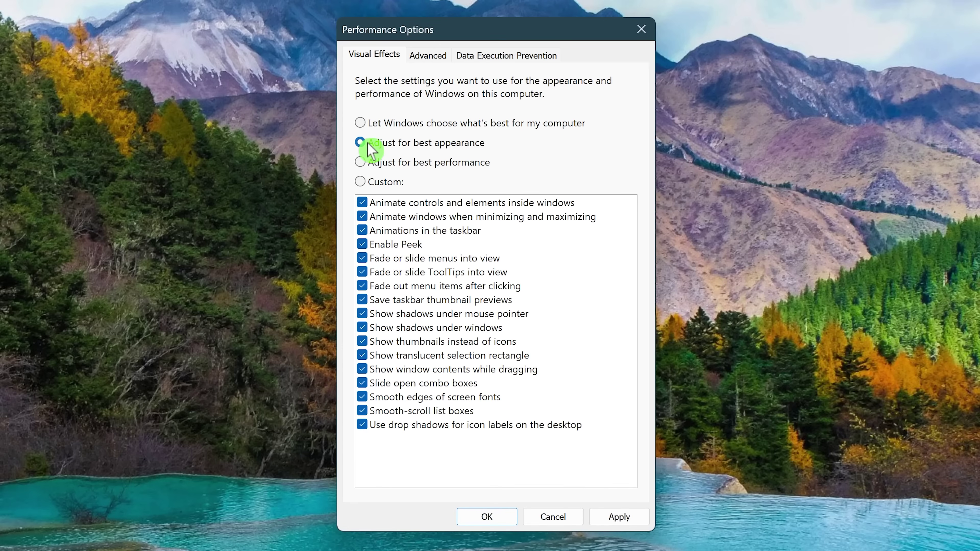
{"action": "left_click", "coordinate": [367, 168]}
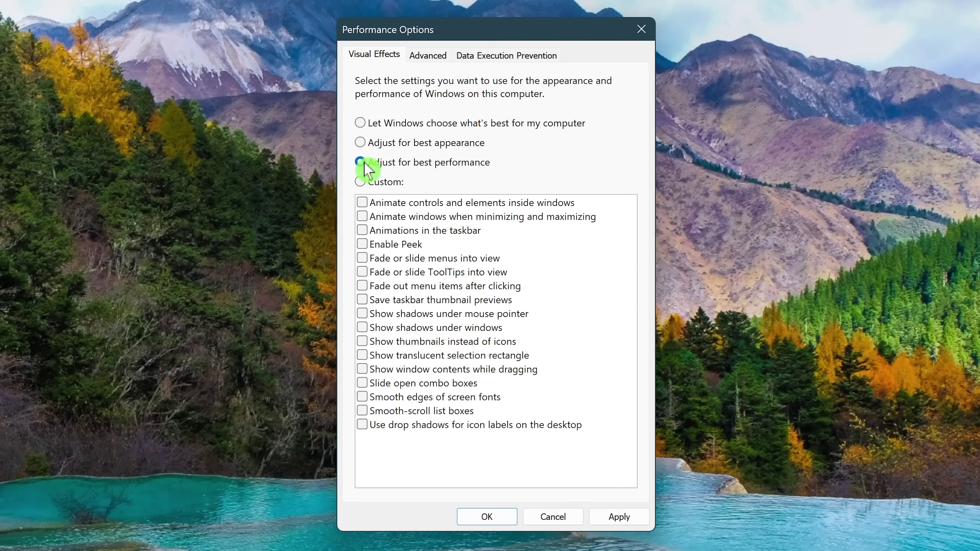
{"action": "left_click", "coordinate": [363, 182]}
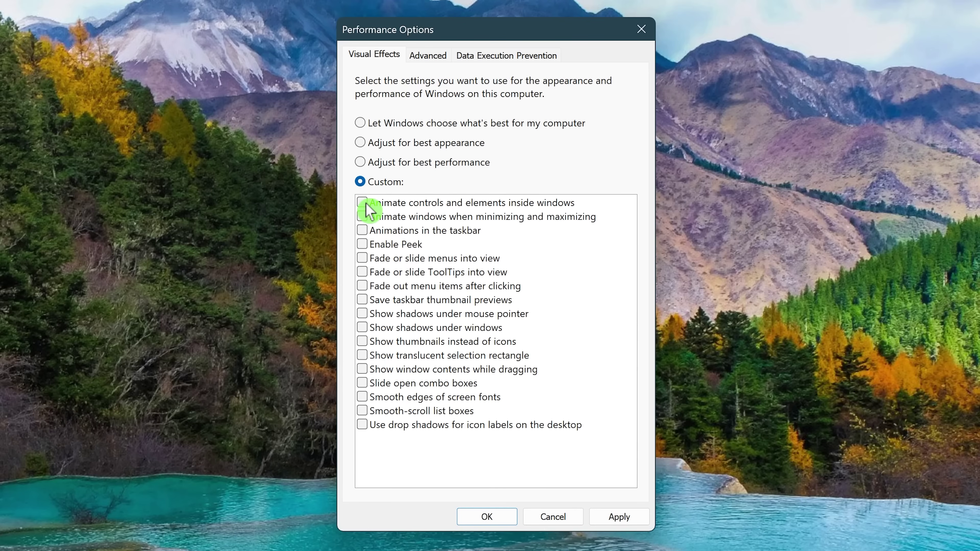
{"action": "left_click", "coordinate": [365, 204]}
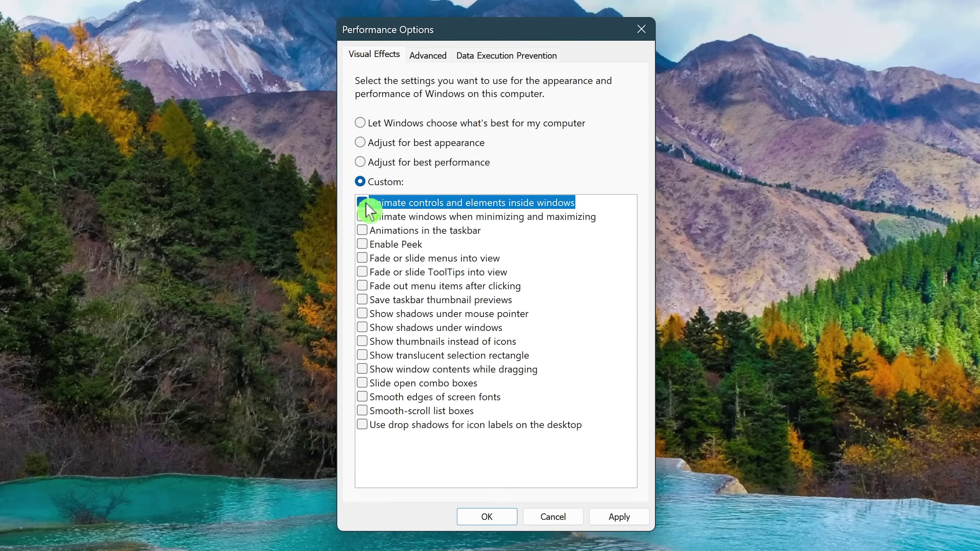
{"action": "left_click", "coordinate": [361, 217]}
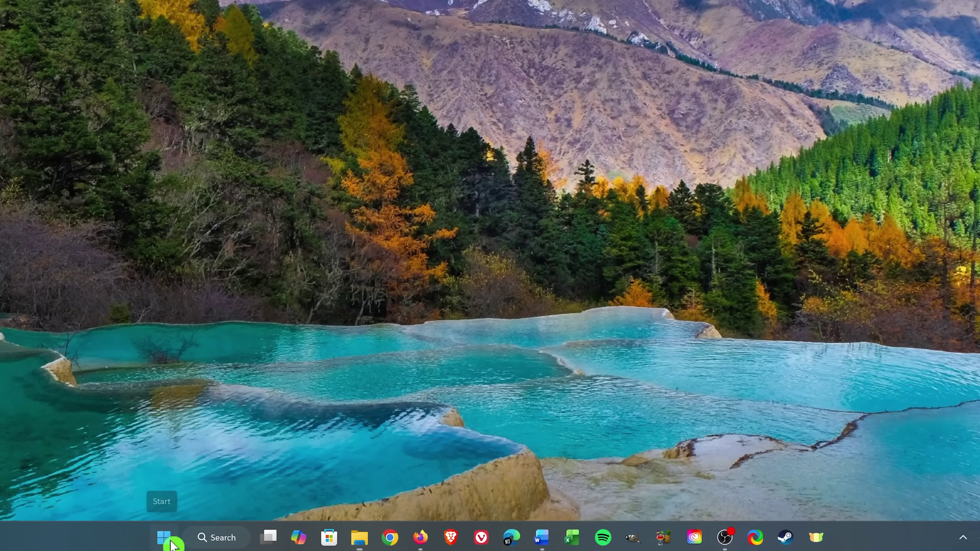
Go to Settings > System > Storage, showing 321 GB of 461 GB used on C:
{"action": "left_click", "coordinate": [255, 544]}
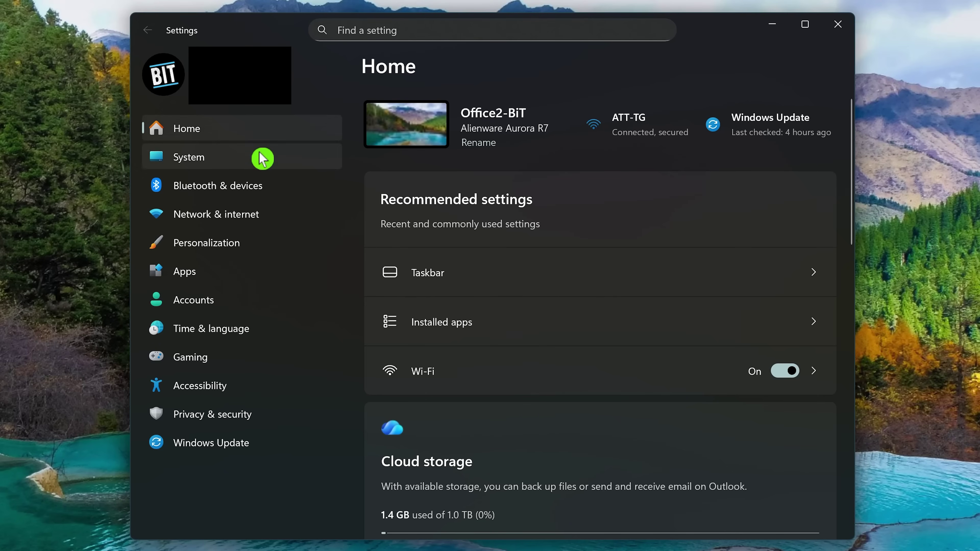
{"action": "left_click", "coordinate": [262, 160]}
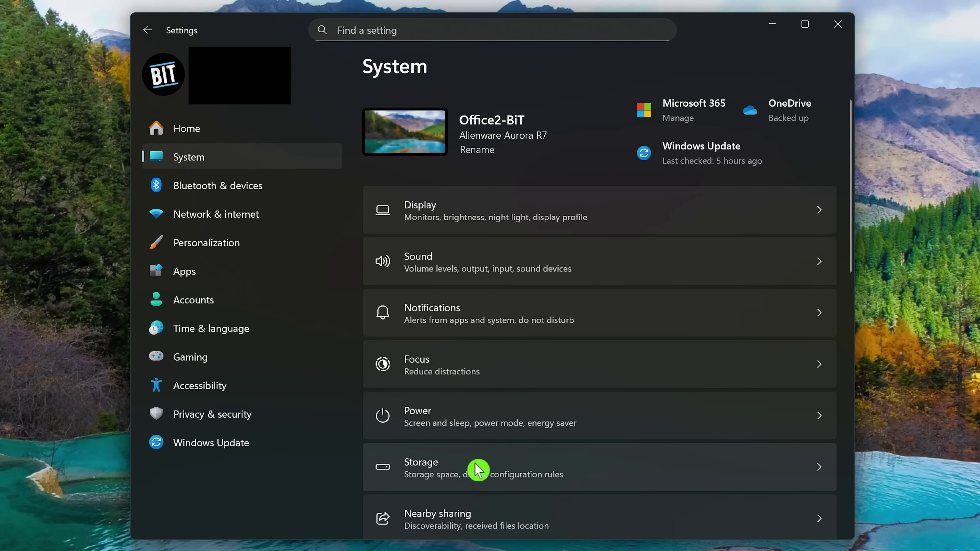
{"action": "left_click", "coordinate": [478, 469]}
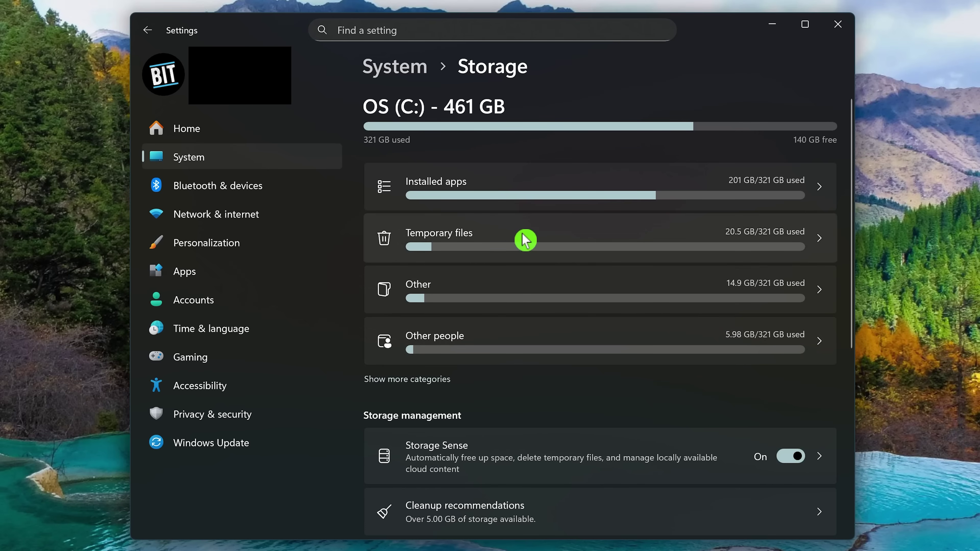
Review the Temporary files categories and permanently remove the checked 1.04 GB of files
{"action": "left_click", "coordinate": [503, 238]}
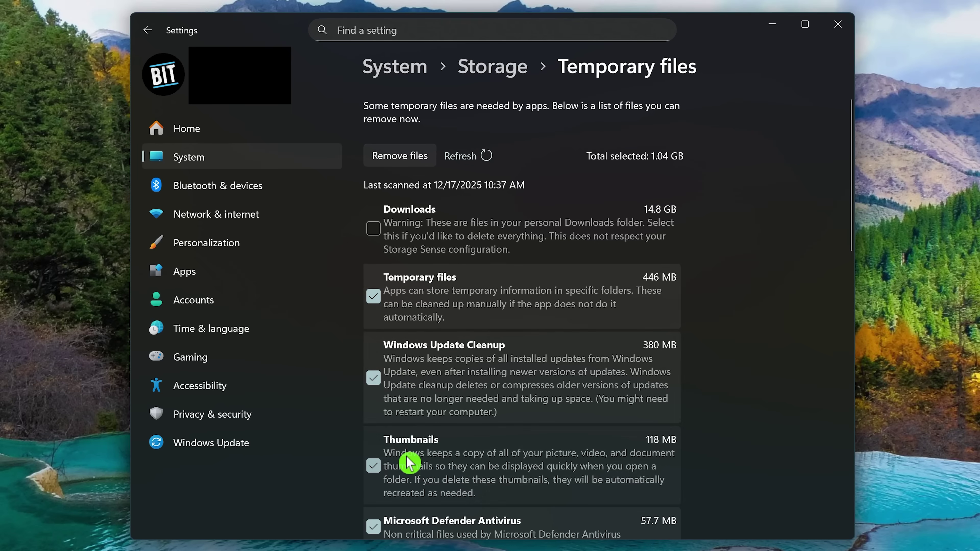
{"action": "scroll", "coordinate": [409, 459], "scroll_direction": "down", "scroll_amount": 1}
{"action": "scroll", "coordinate": [410, 459], "scroll_direction": "down", "scroll_amount": 5}
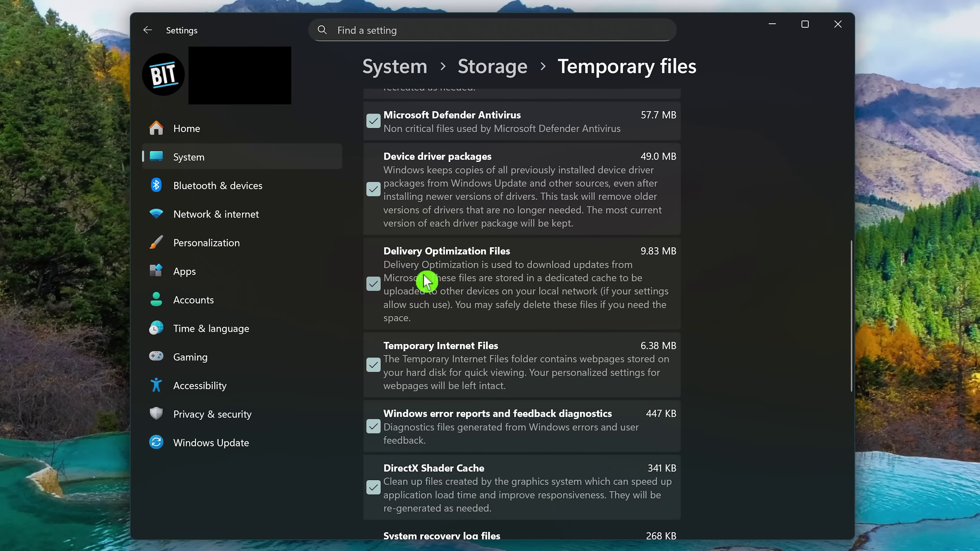
{"action": "scroll", "coordinate": [426, 281], "scroll_direction": "down", "scroll_amount": 10}
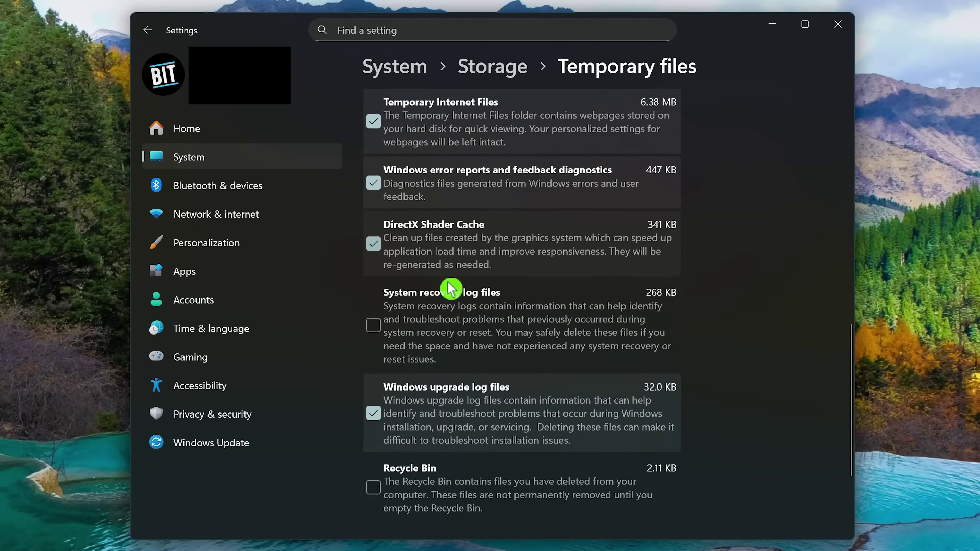
{"action": "scroll", "coordinate": [450, 287], "scroll_direction": "up", "scroll_amount": 10}
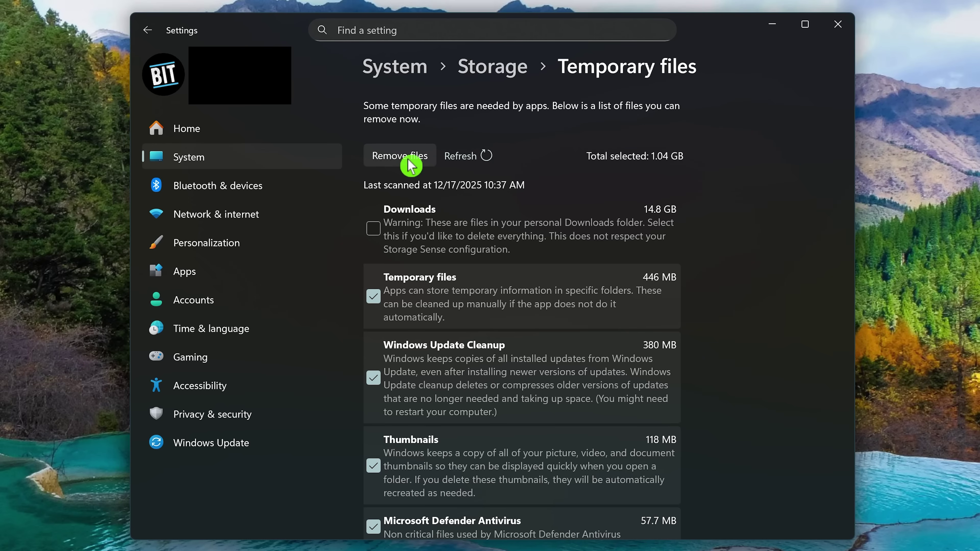
{"action": "left_click", "coordinate": [411, 165]}
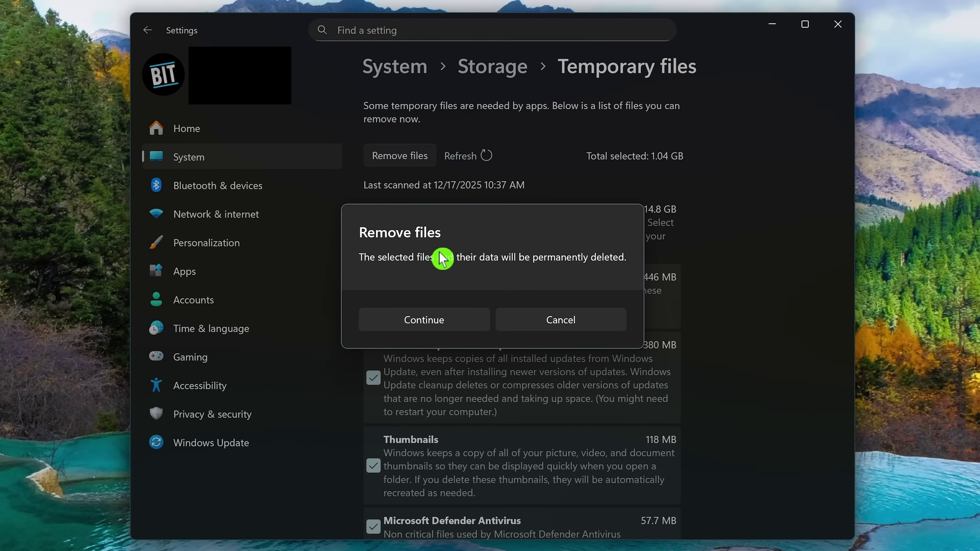
{"action": "left_click", "coordinate": [452, 328]}
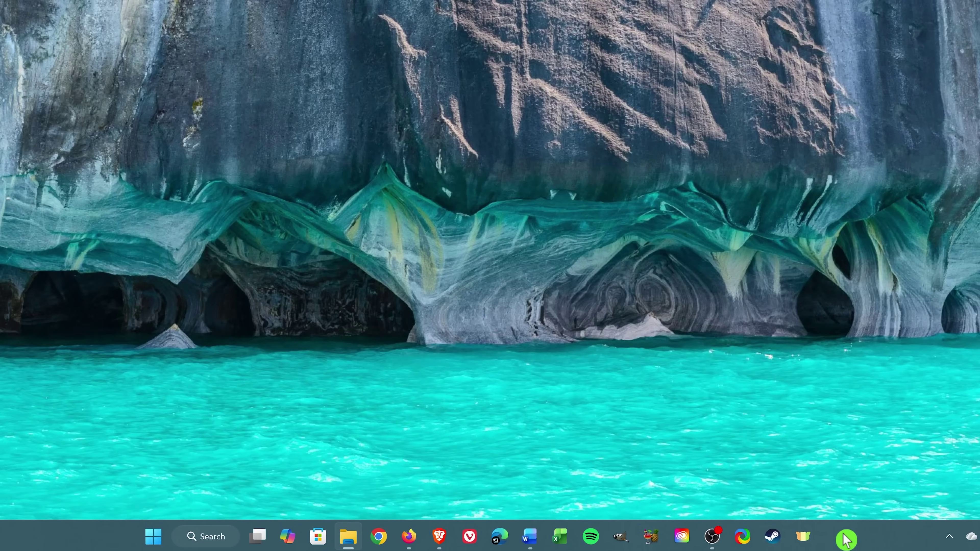
Show Task Manager's Startup apps list sorted by status with enabled apps first
{"action": "right_click", "coordinate": [846, 540]}
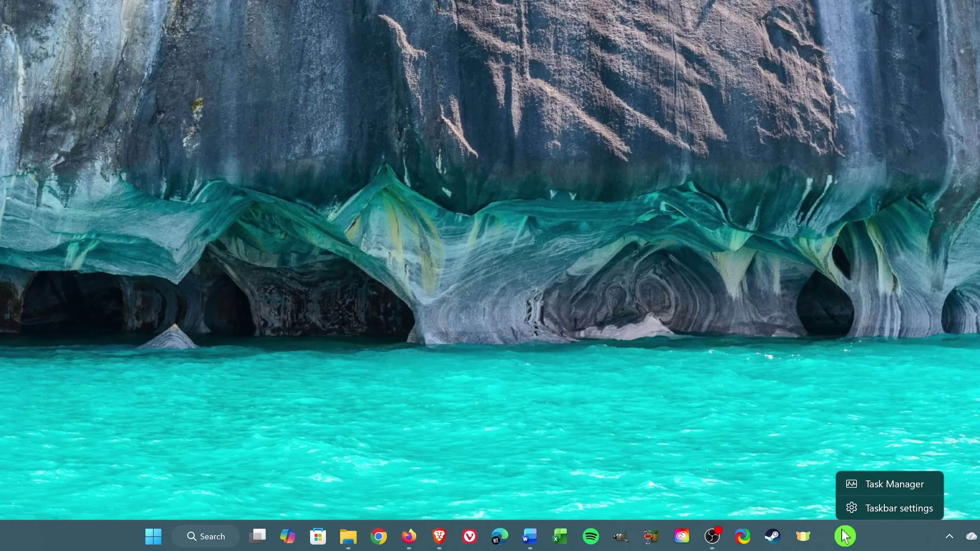
{"action": "left_click", "coordinate": [879, 491]}
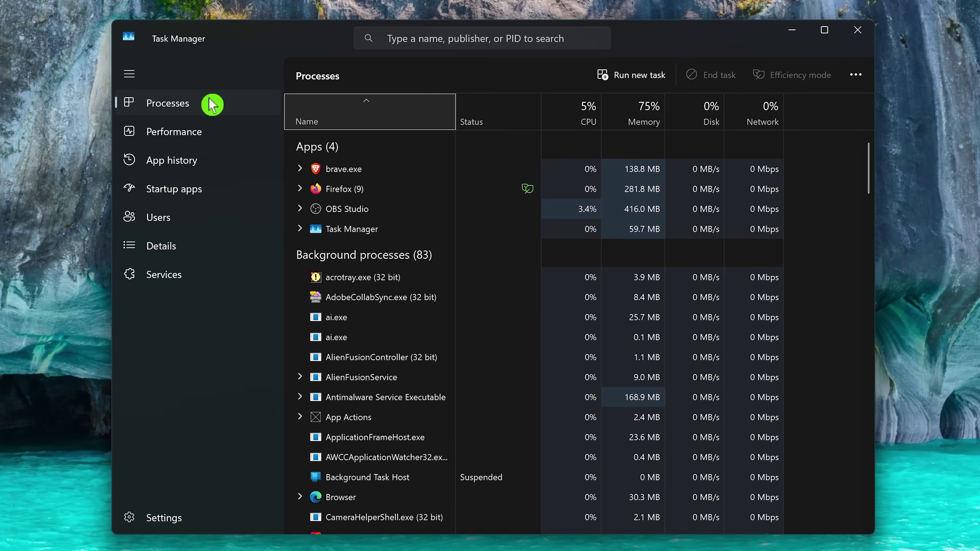
{"action": "left_click", "coordinate": [219, 193]}
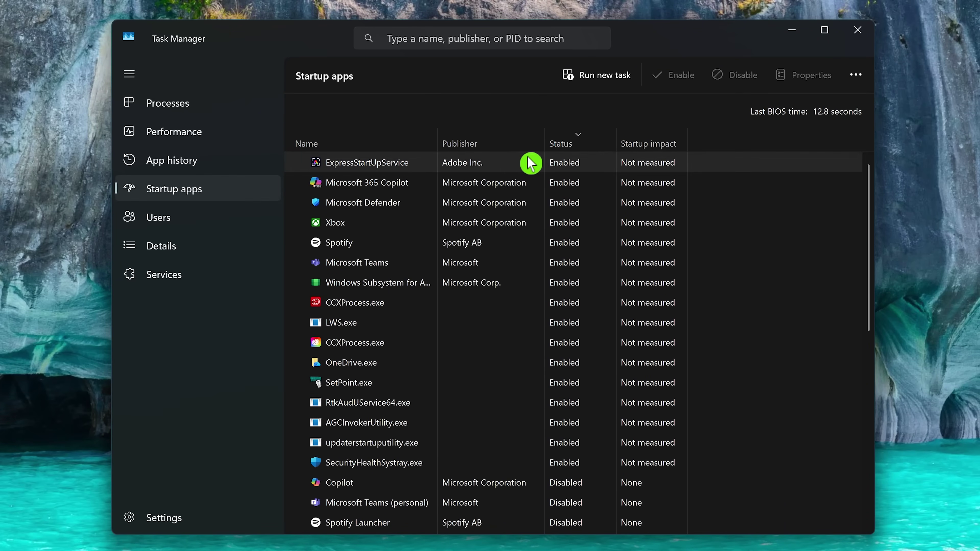
{"action": "left_click", "coordinate": [576, 145]}
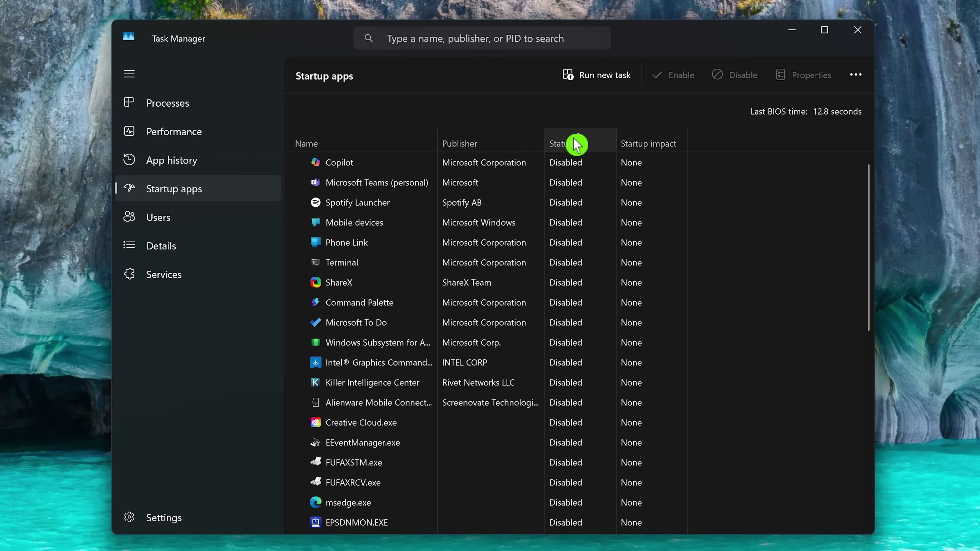
{"action": "left_click", "coordinate": [577, 144]}
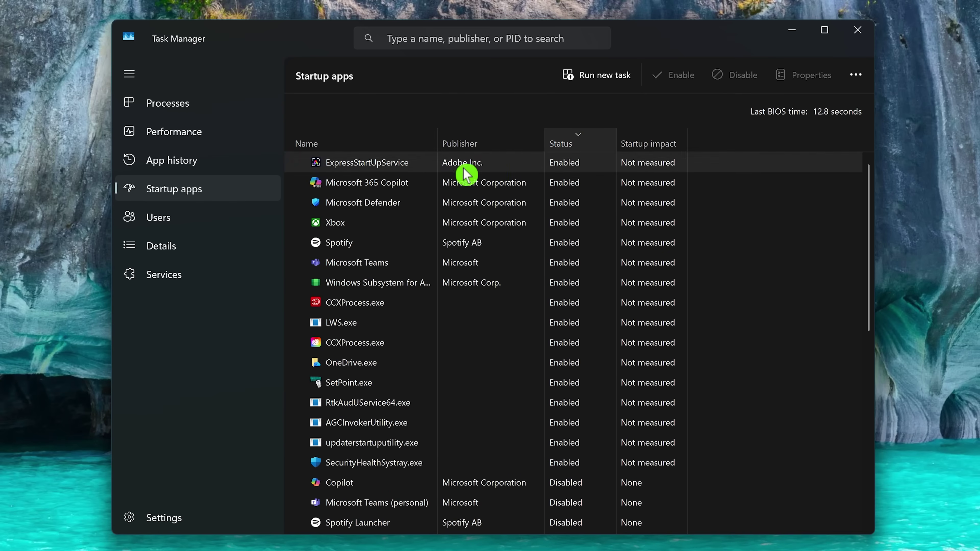
Disable Xbox, Spotify and Microsoft Teams as startup apps
{"action": "left_click", "coordinate": [374, 224]}
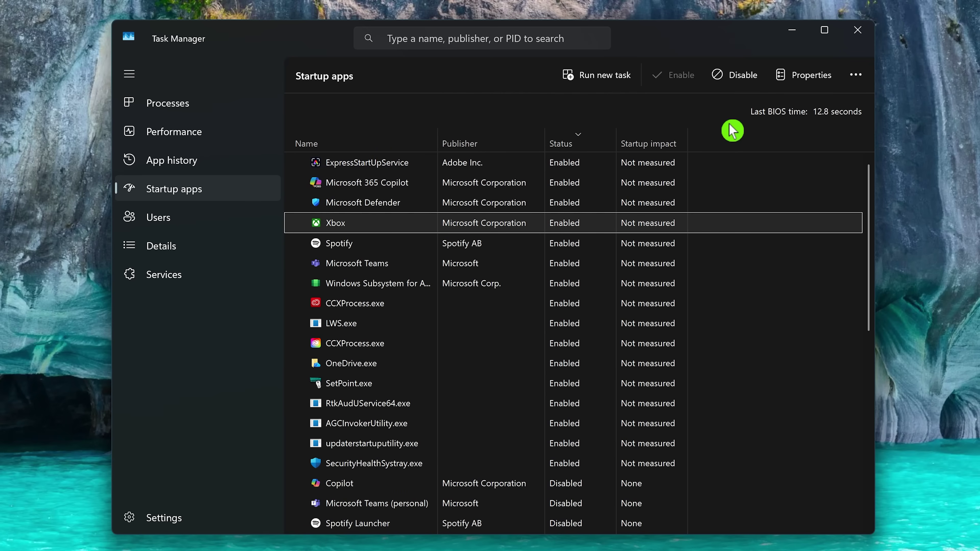
{"action": "left_click", "coordinate": [742, 81]}
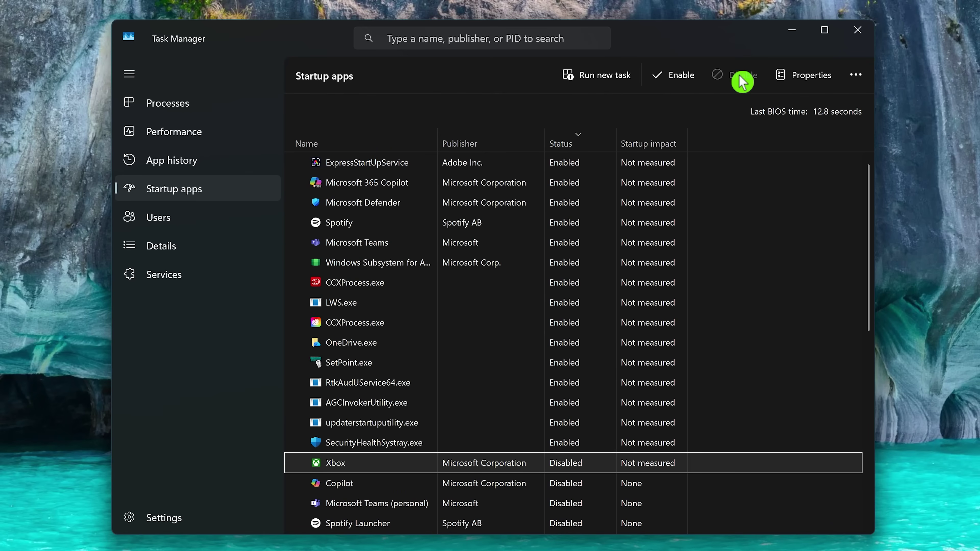
{"action": "left_click", "coordinate": [391, 225]}
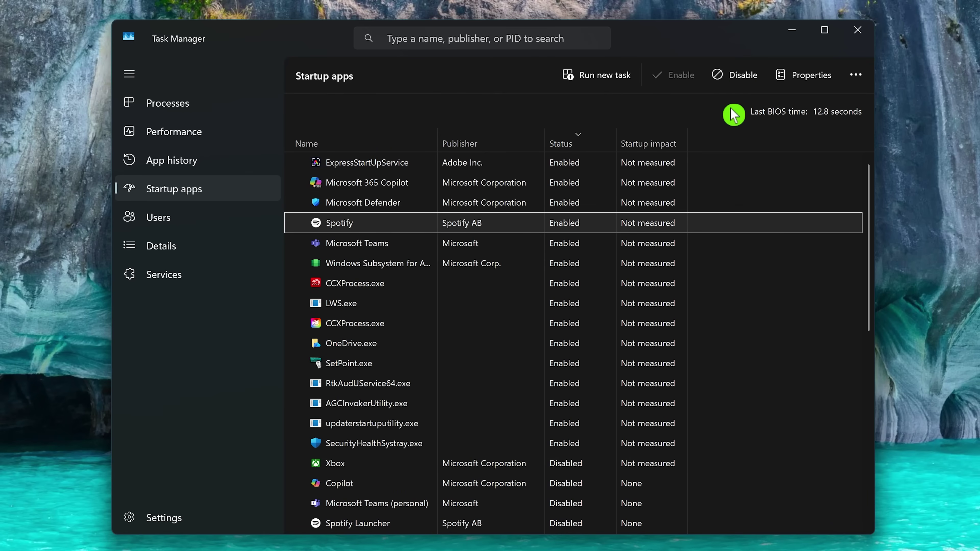
{"action": "left_click", "coordinate": [743, 79]}
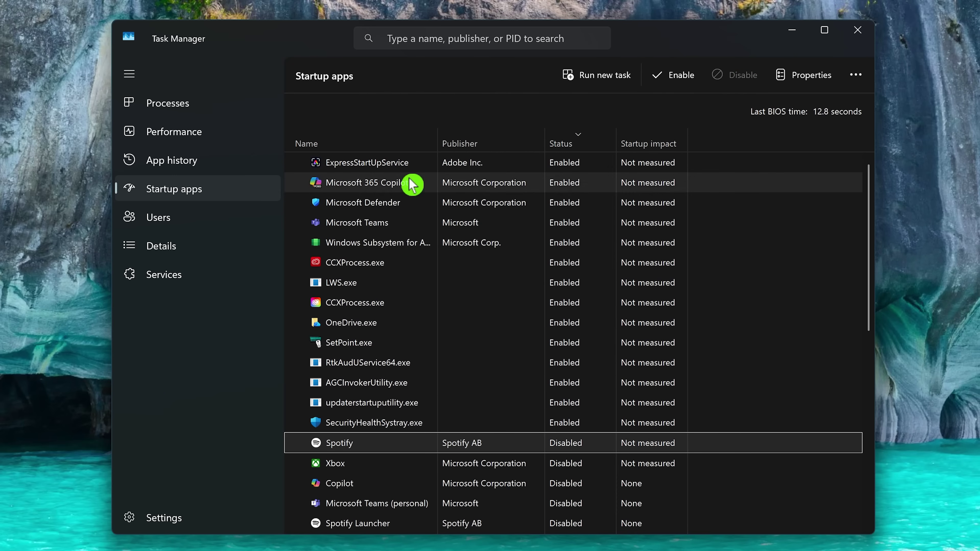
{"action": "left_click", "coordinate": [401, 229]}
{"action": "left_click", "coordinate": [733, 79]}
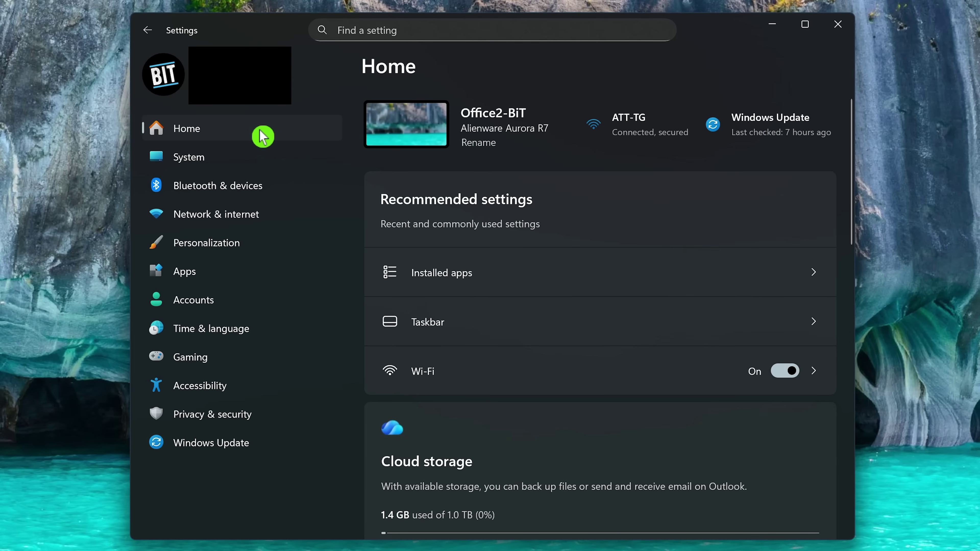
Navigate to the System > Recovery page in Settings
{"action": "left_click", "coordinate": [251, 158]}
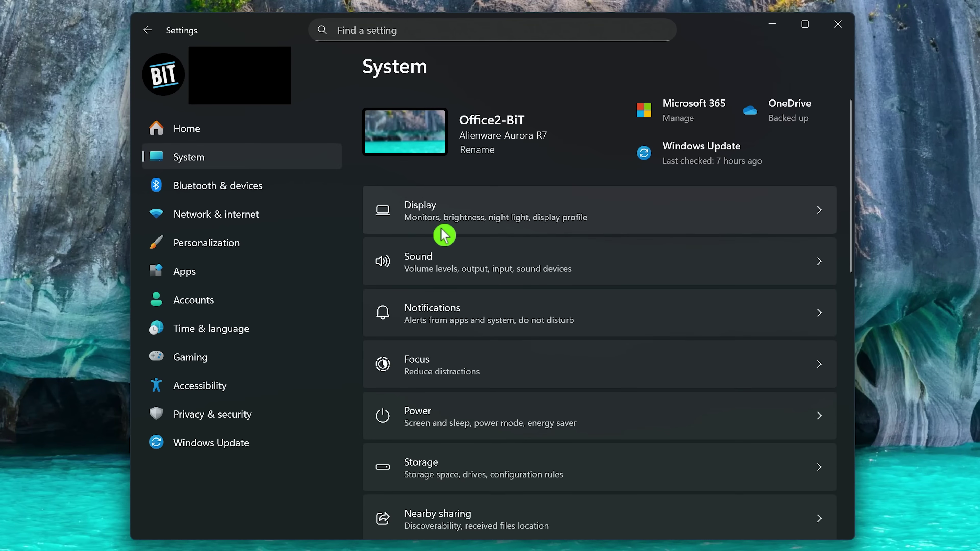
{"action": "scroll", "coordinate": [444, 234], "scroll_direction": "down", "scroll_amount": 10}
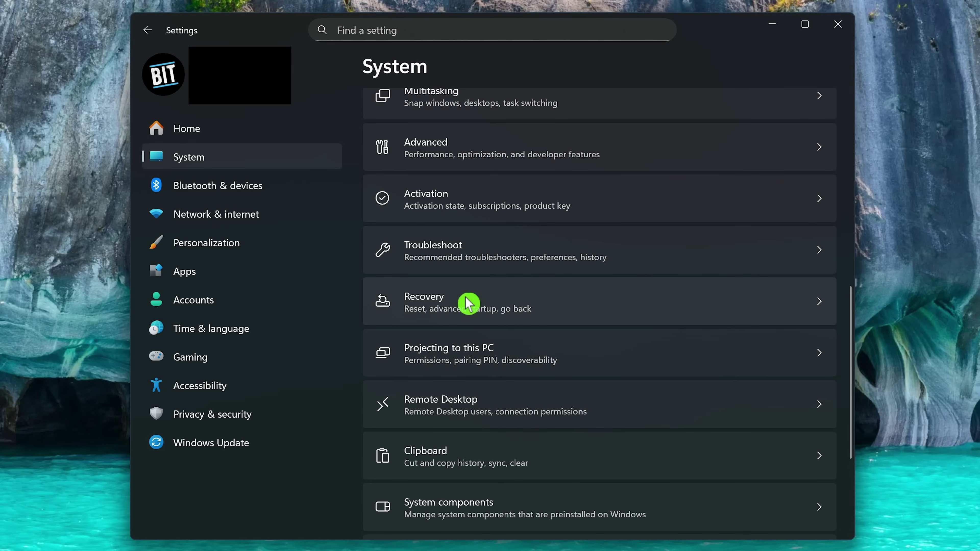
{"action": "left_click", "coordinate": [467, 303]}
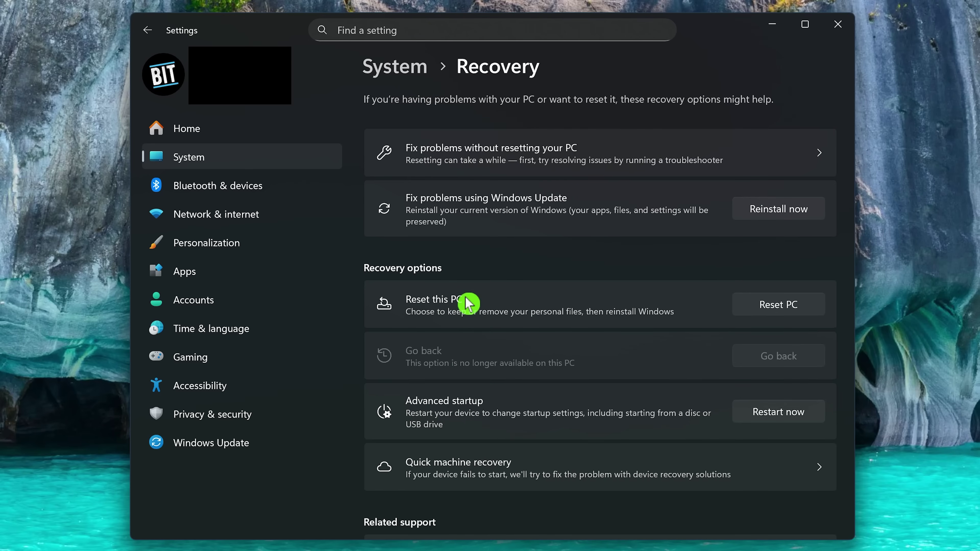